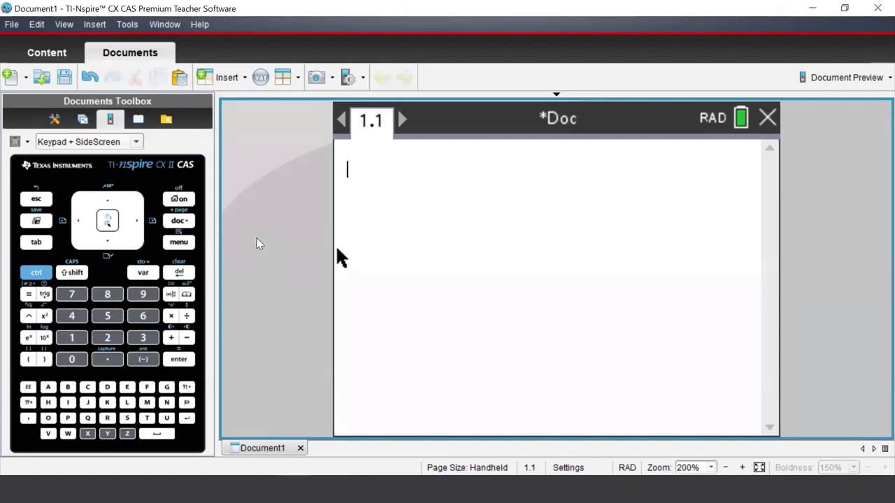
Step: Enter Define w=3 from the Actions menu and run it, getting Done
left_click(181, 242)
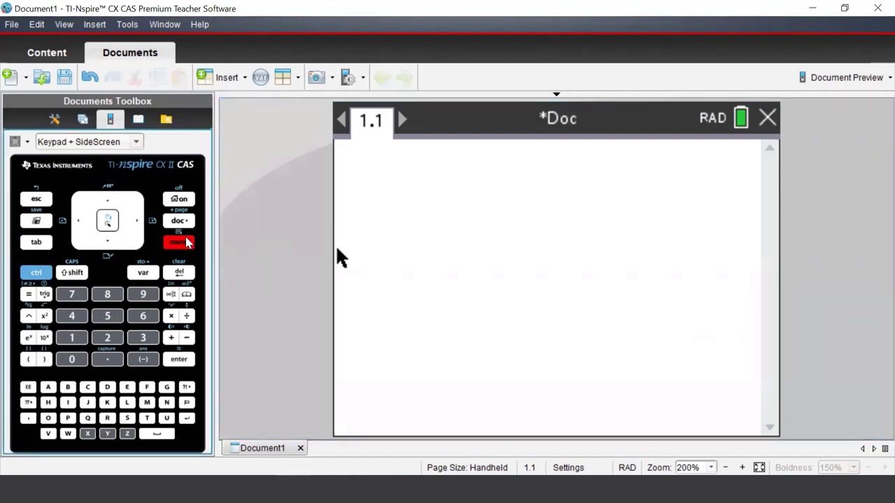
left_click(109, 221)
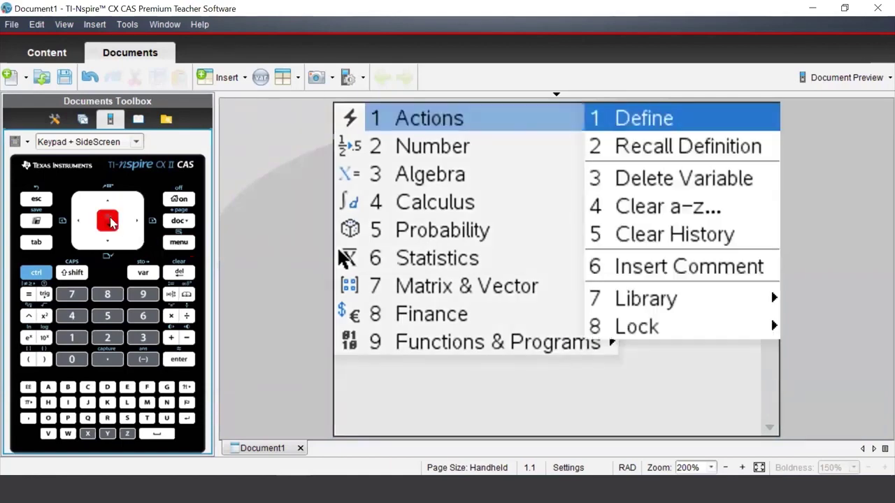
left_click(109, 221)
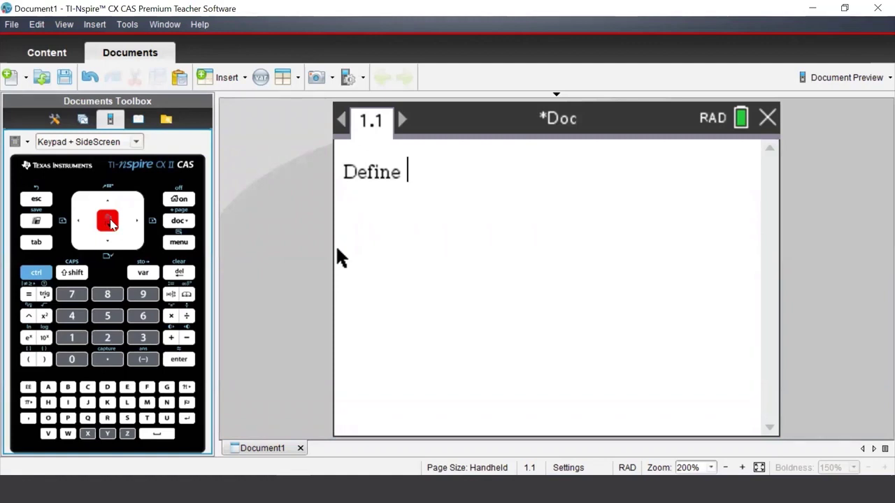
left_click(67, 434)
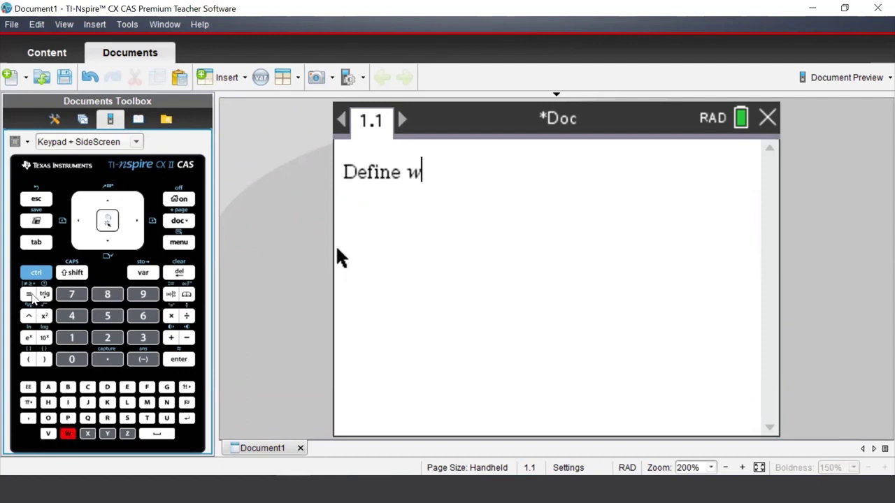
left_click(27, 294)
left_click(143, 338)
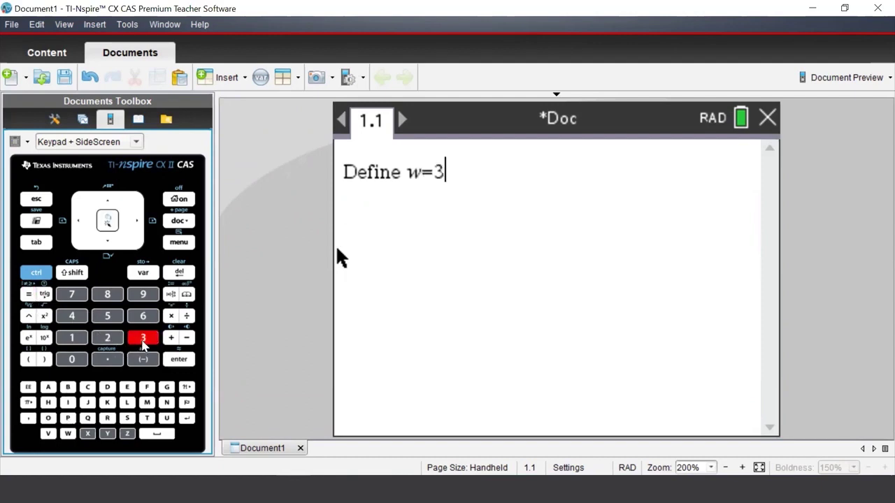
left_click(183, 362)
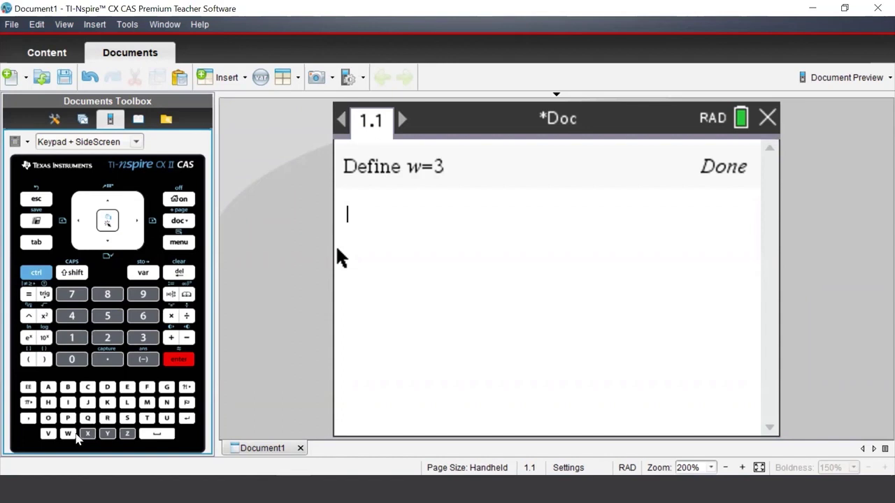
Step: Evaluate w to confirm it returns 3, then start a new line with x
left_click(68, 433)
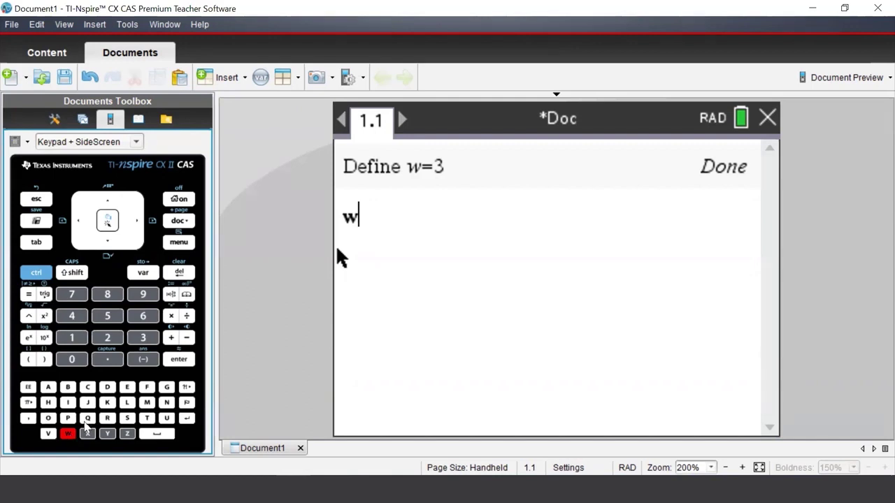
left_click(183, 365)
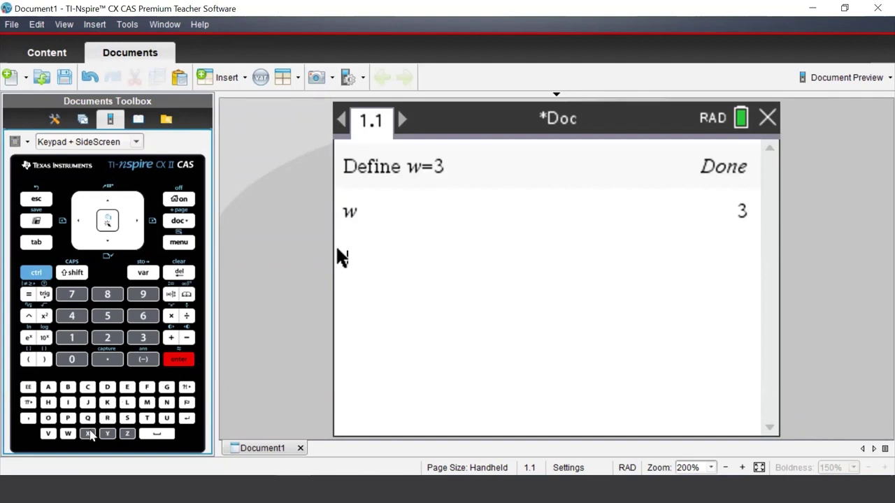
left_click(88, 435)
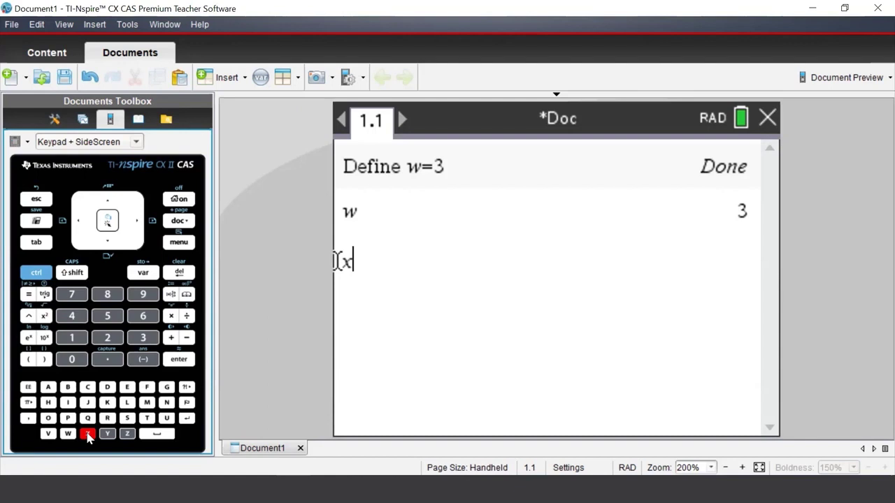
Step: Clear the stray x, assign l:=4, and evaluate l to confirm 4
left_click(173, 275)
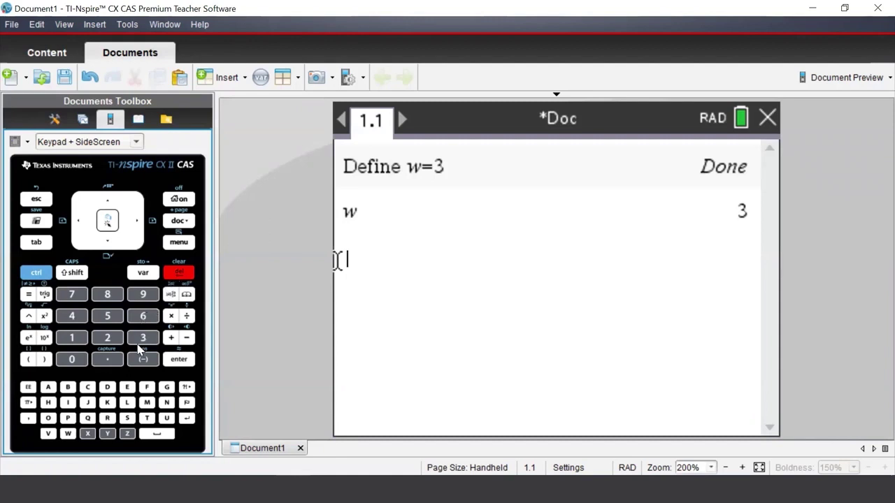
left_click(127, 404)
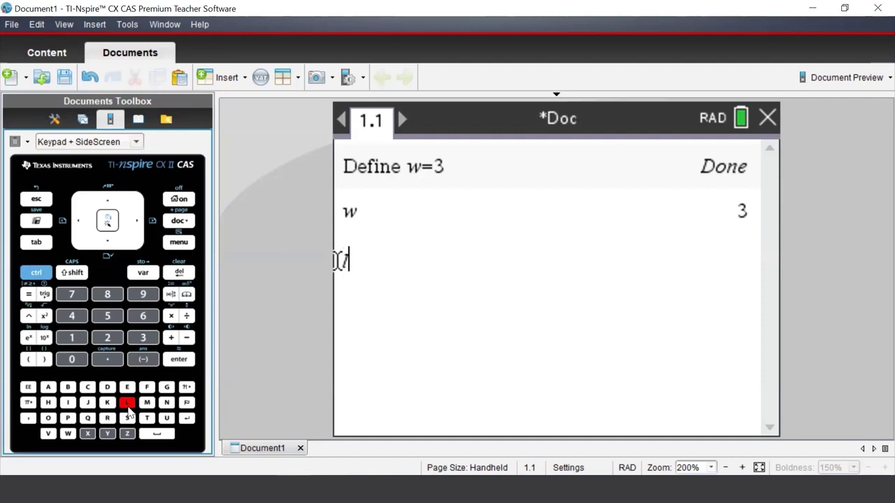
left_click(43, 273)
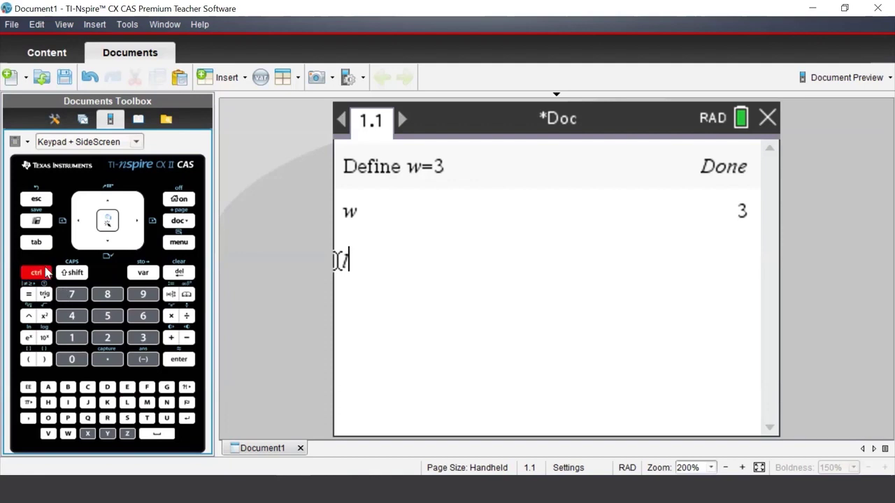
left_click(170, 294)
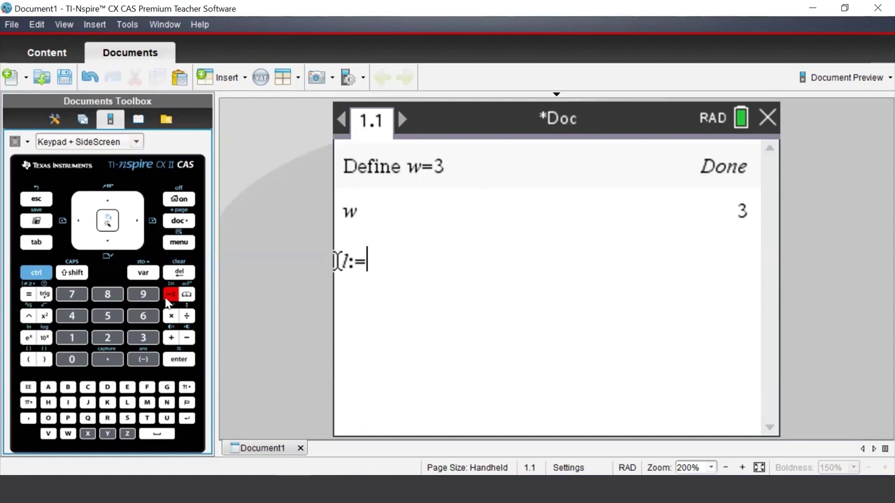
left_click(73, 316)
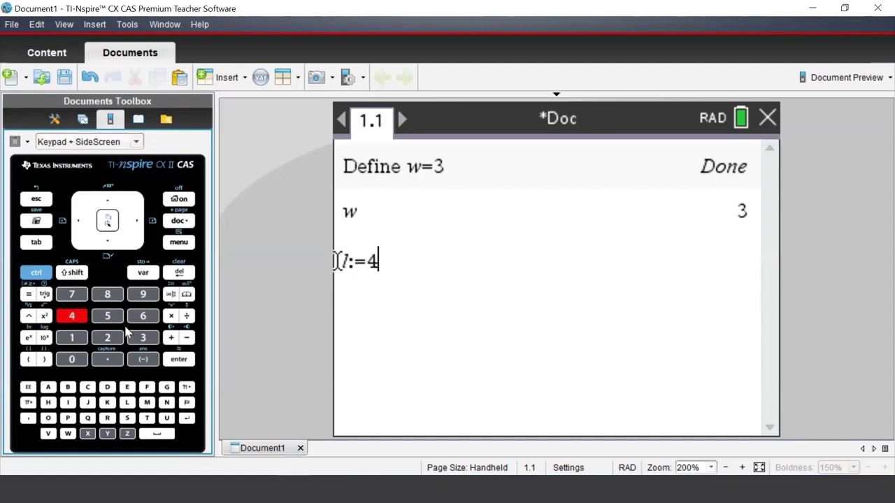
left_click(180, 360)
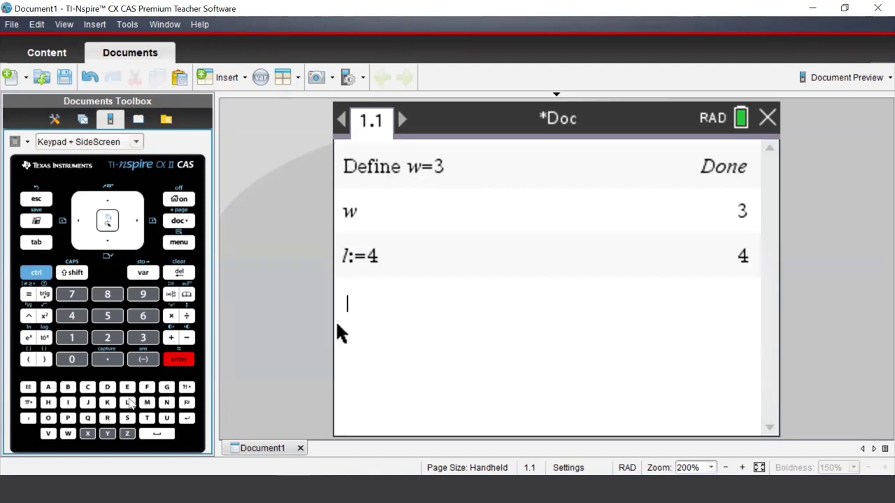
left_click(127, 403)
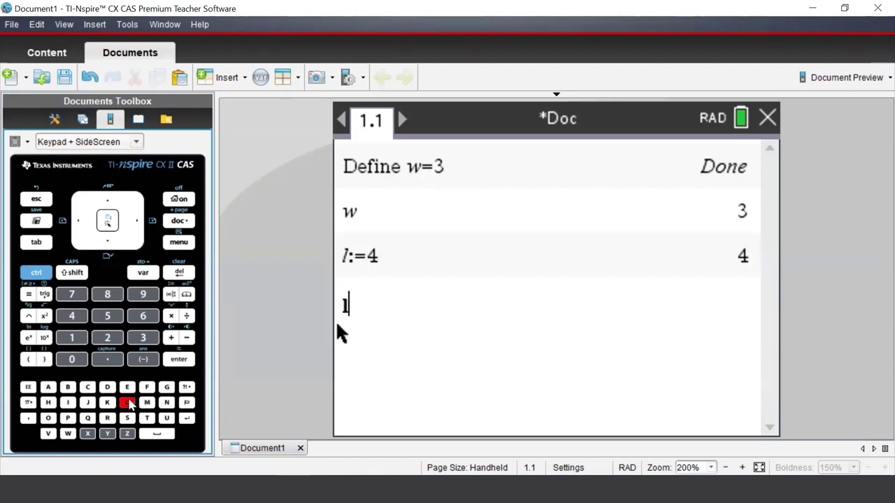
left_click(179, 359)
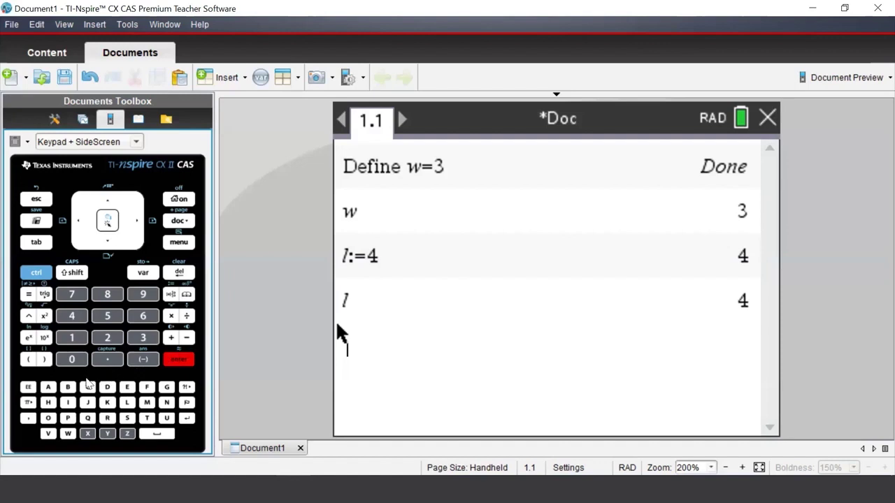
Step: Store 6 into a with 6→a and evaluate a, returning 6
left_click(142, 318)
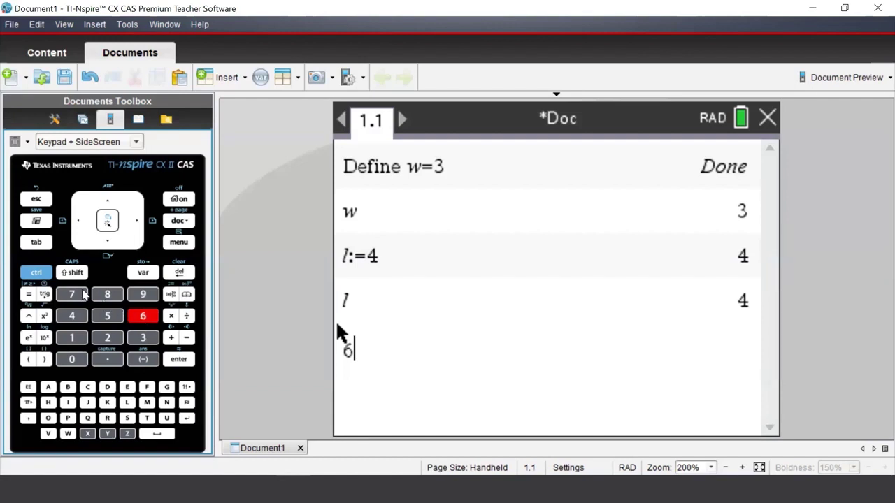
left_click(44, 277)
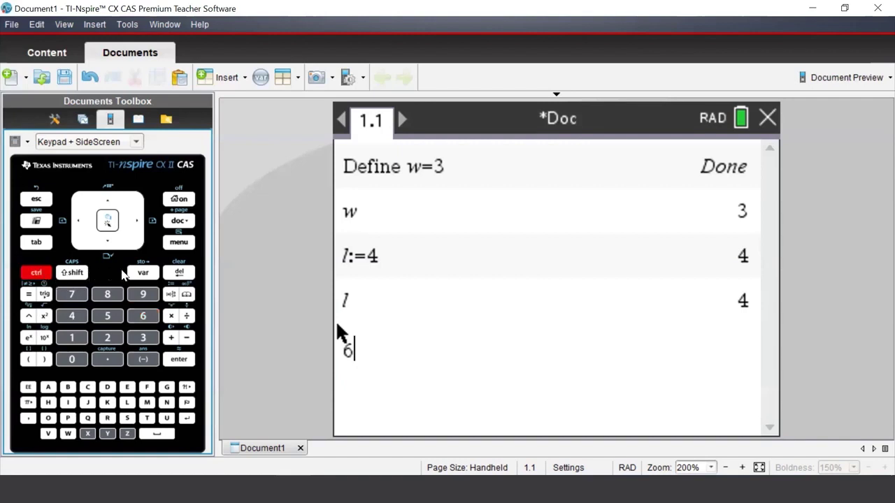
left_click(140, 274)
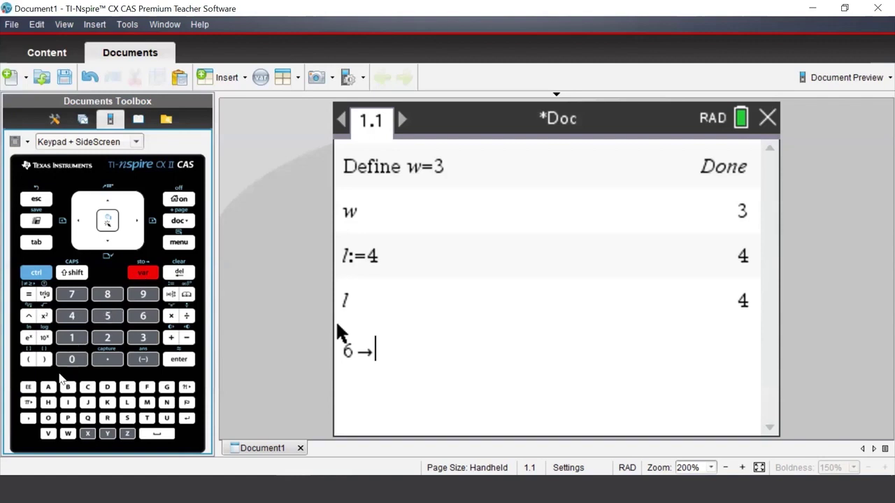
left_click(48, 390)
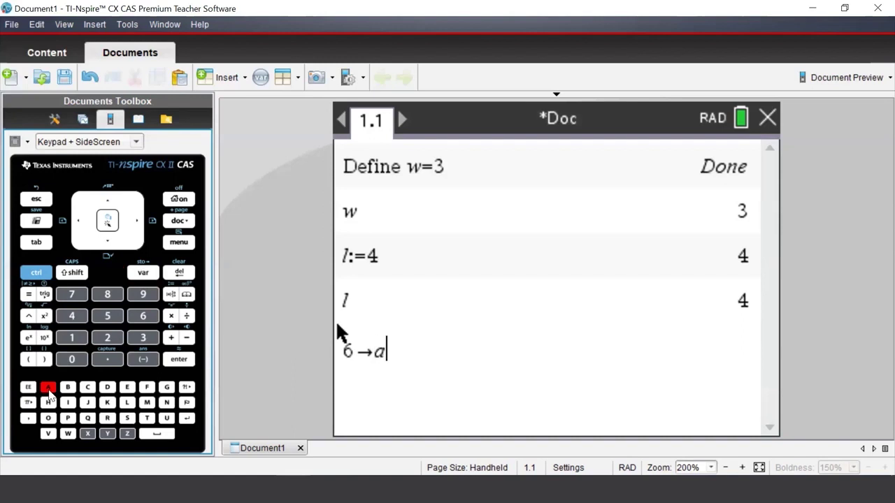
left_click(174, 361)
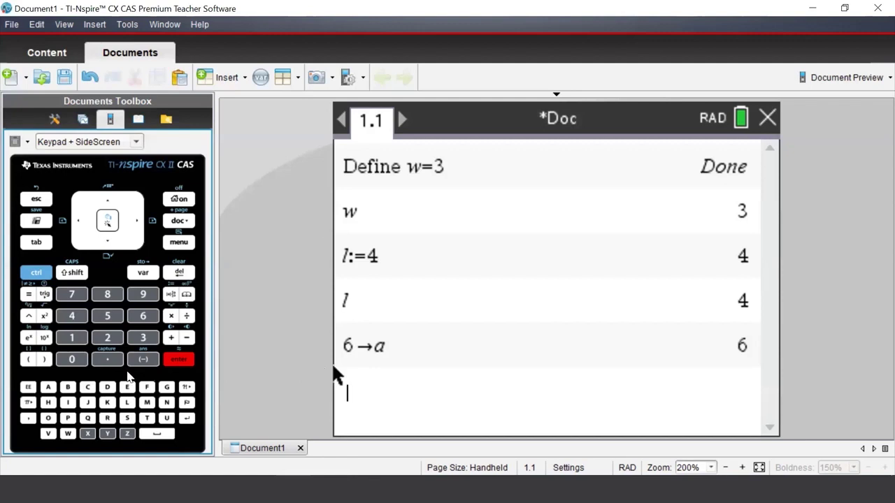
left_click(56, 390)
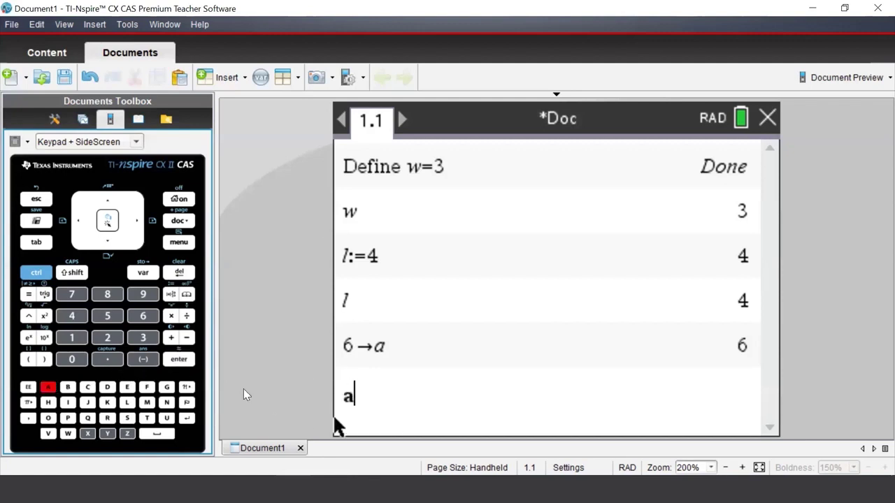
left_click(179, 359)
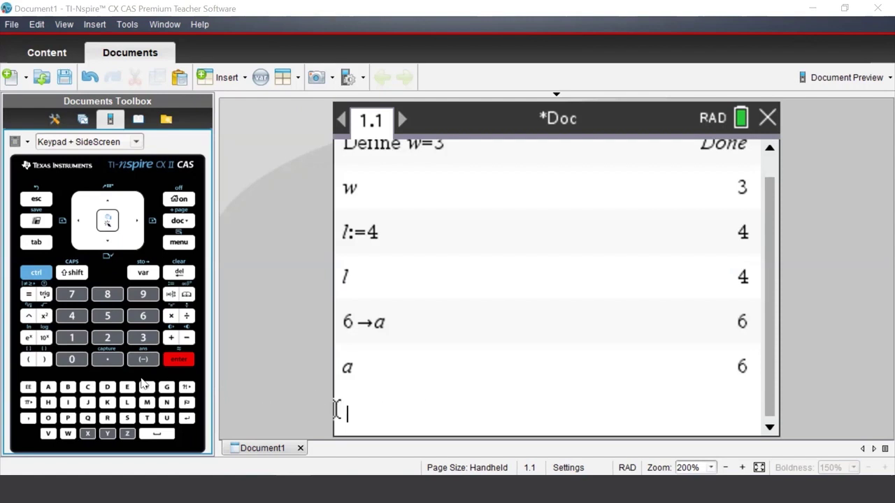
Step: Run w:=6, then evaluate w to see 6 instead of 3
left_click(68, 433)
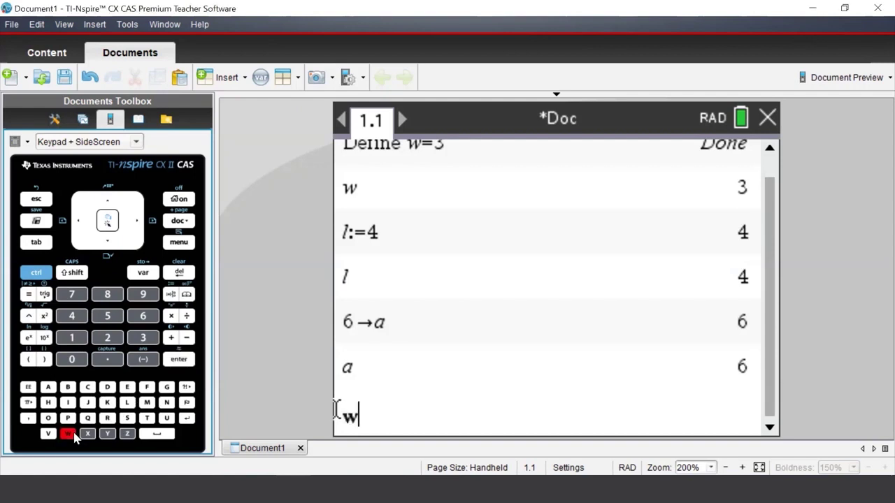
left_click(43, 274)
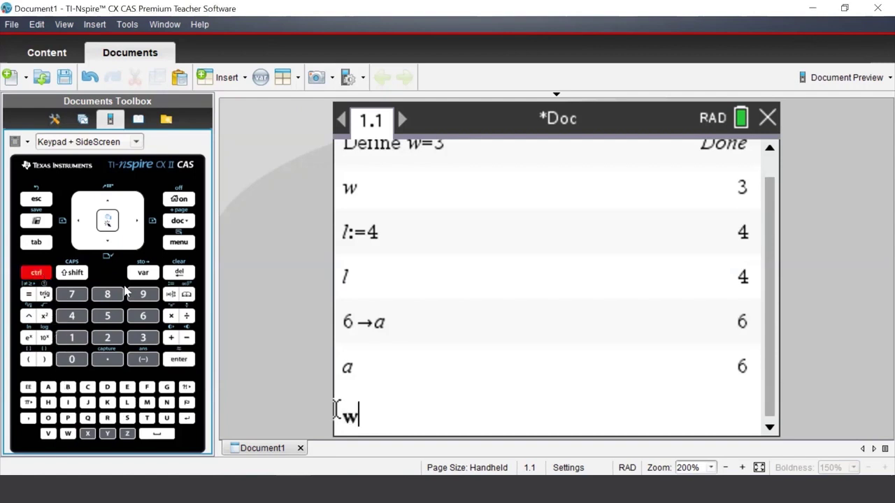
left_click(169, 297)
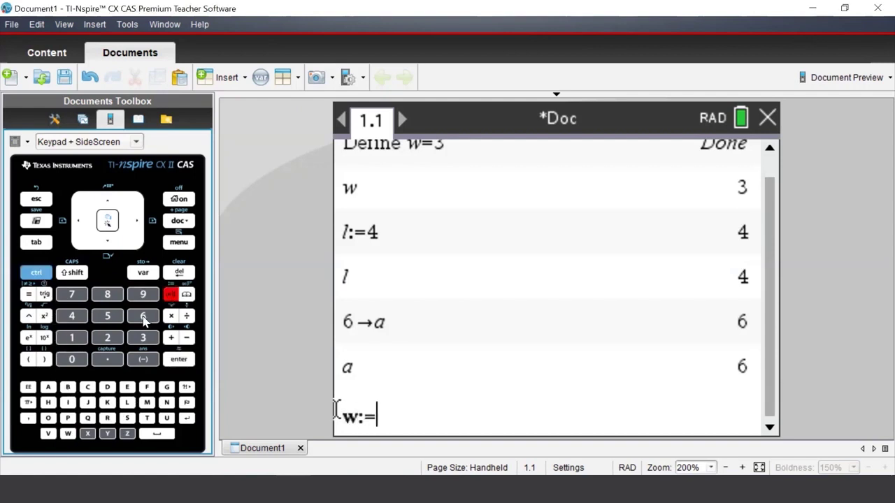
left_click(144, 318)
left_click(179, 359)
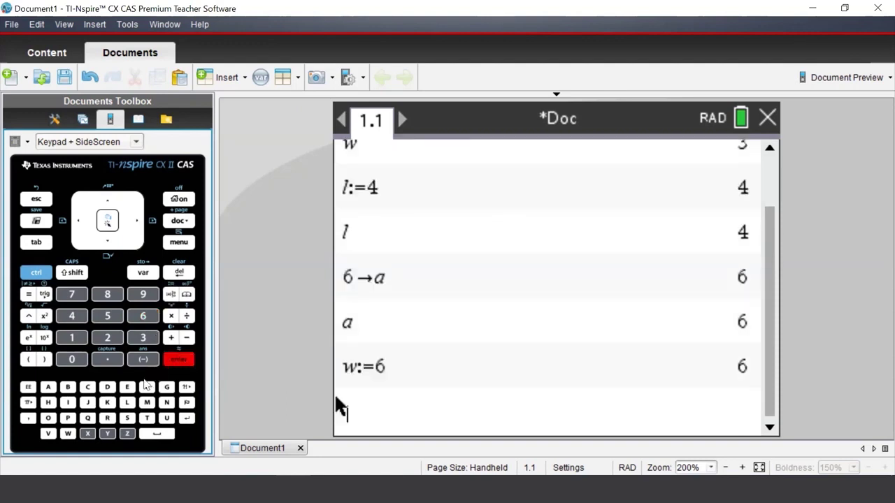
left_click(70, 433)
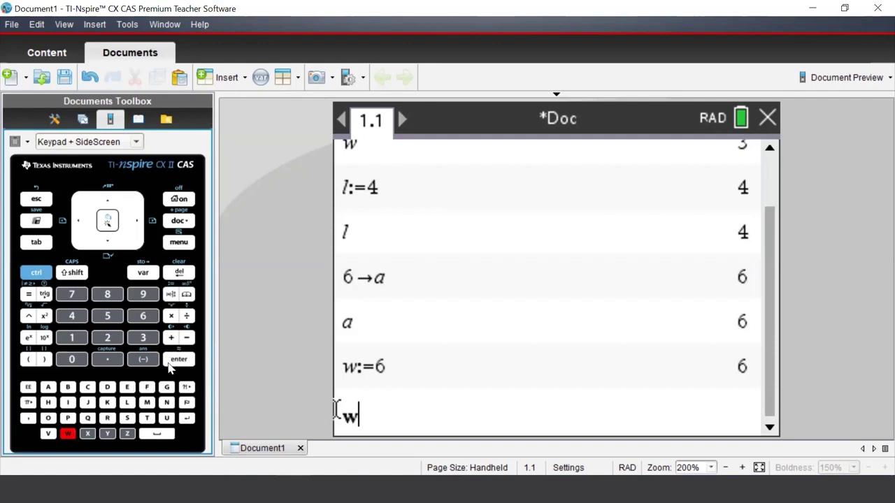
left_click(179, 359)
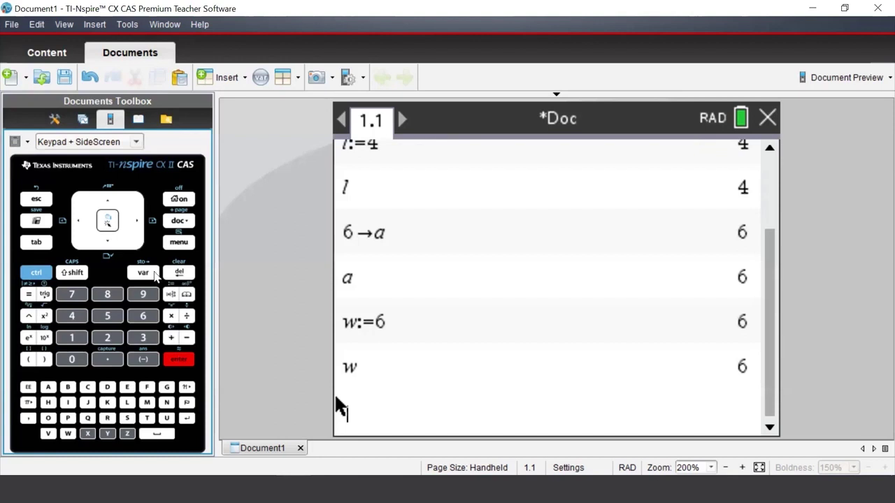
left_click(155, 276)
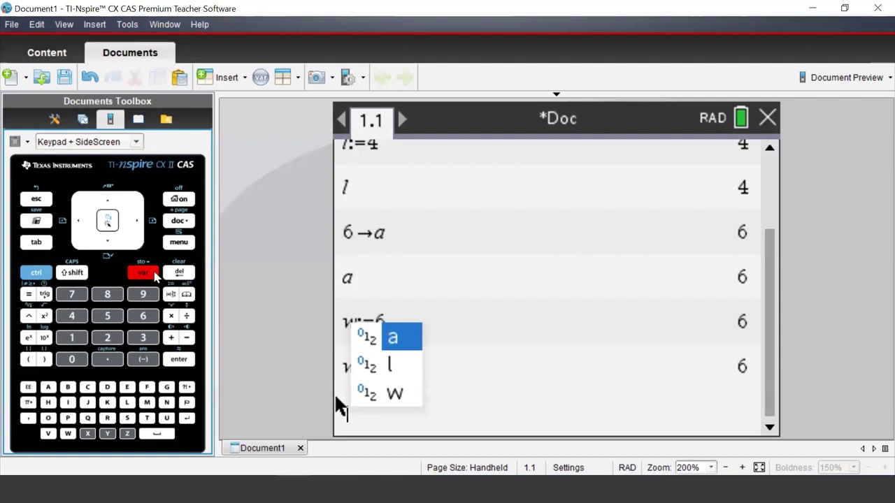
left_click(355, 420)
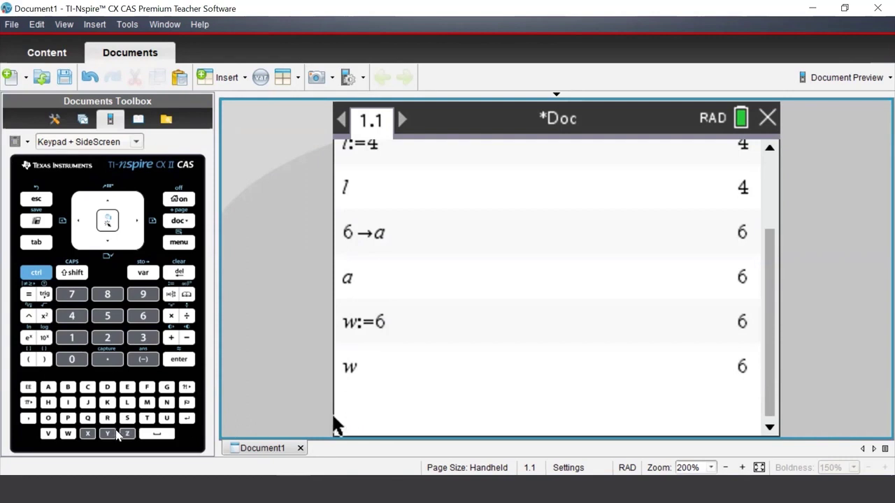
Step: Enter the product w×l×h on the entry line
left_click(67, 434)
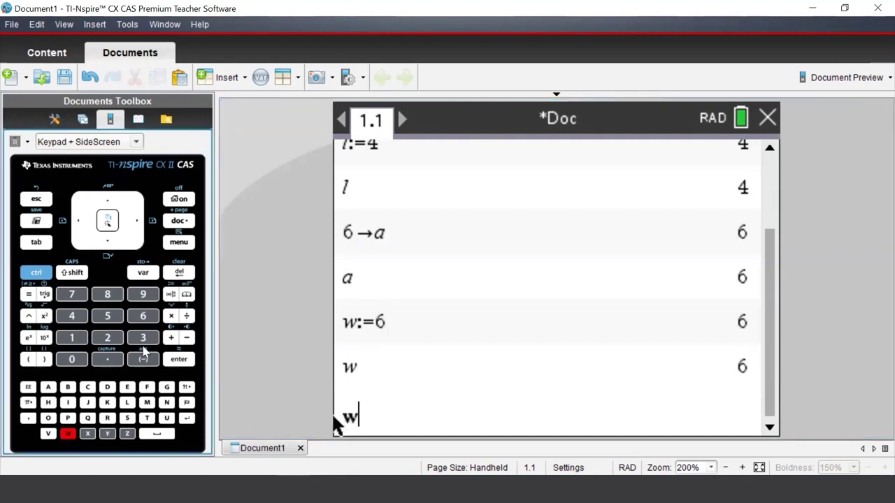
left_click(171, 316)
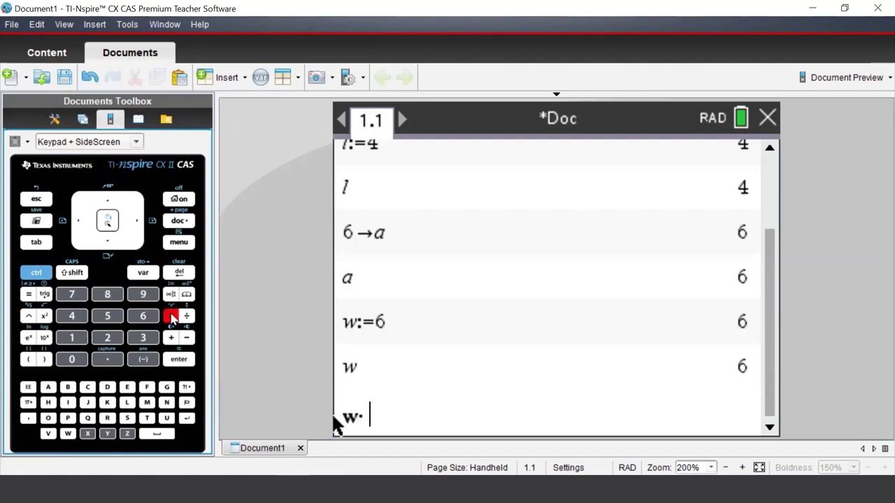
left_click(129, 403)
left_click(171, 316)
left_click(48, 403)
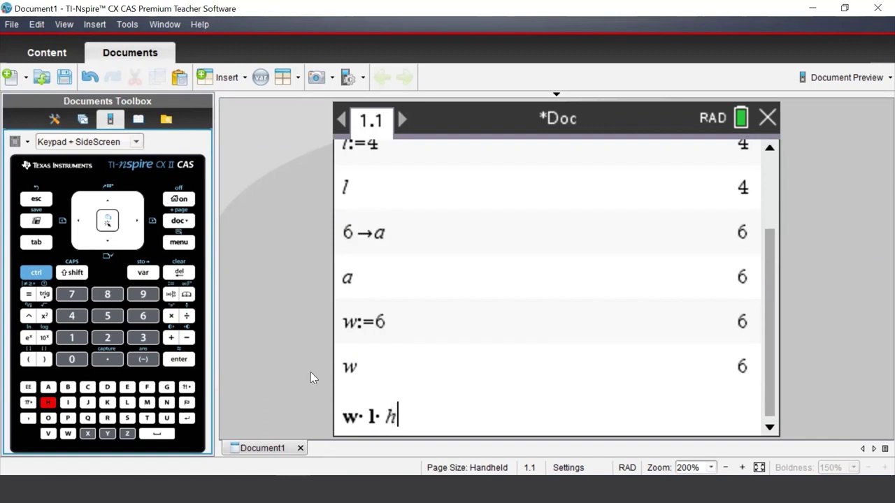
Step: Append the constraint |h=5 and evaluate, getting 120
left_click(47, 275)
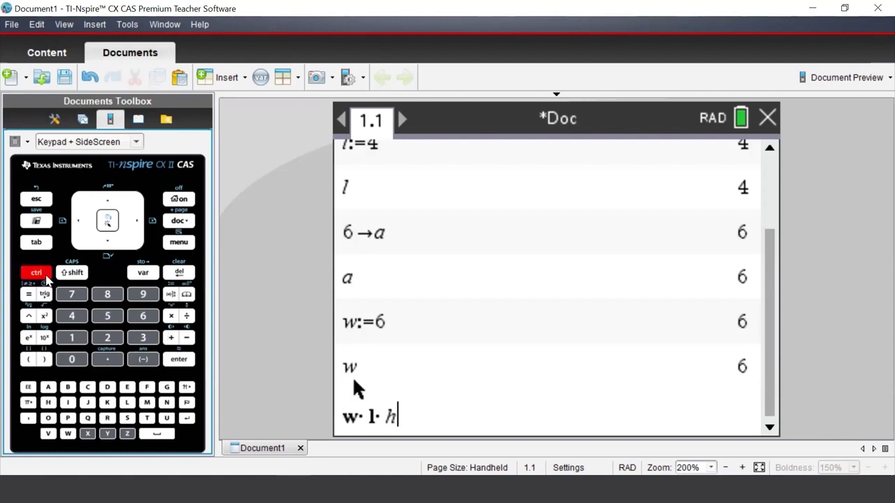
left_click(31, 292)
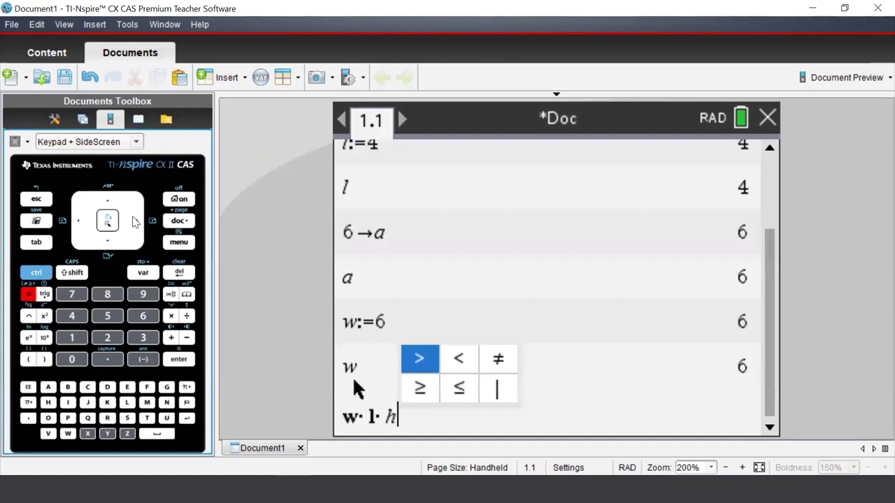
left_click(134, 220)
left_click(135, 221)
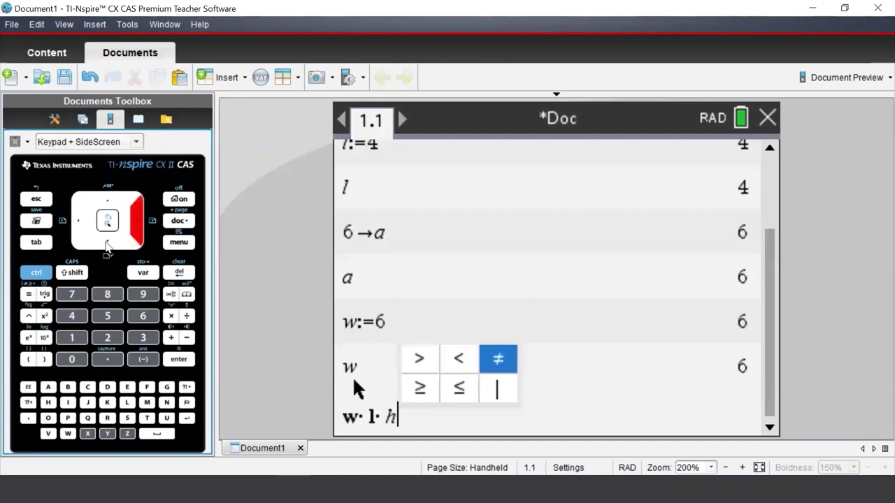
left_click(106, 244)
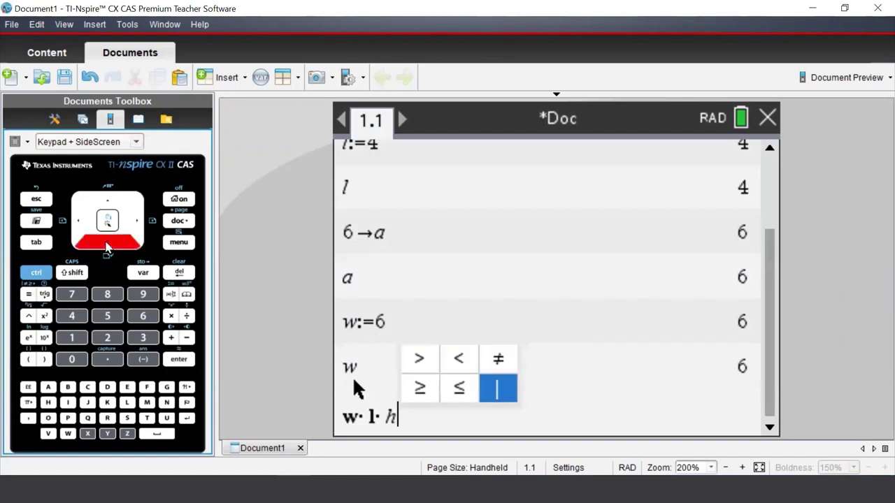
left_click(108, 221)
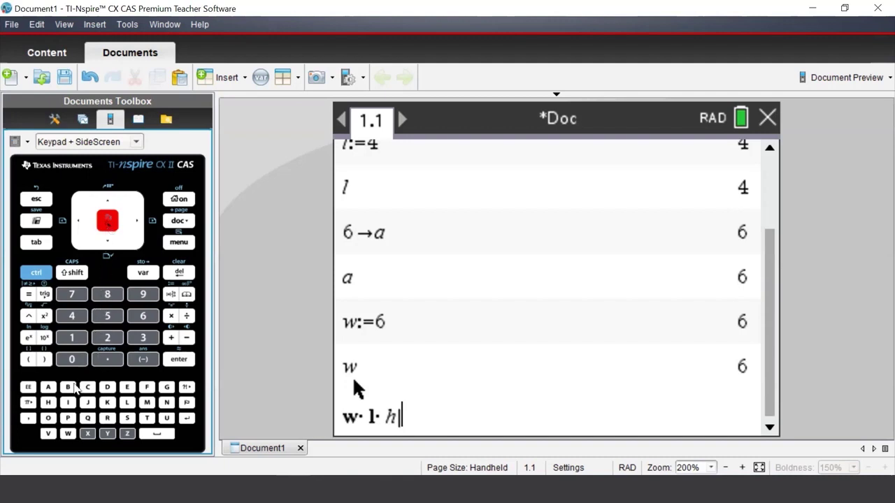
left_click(49, 403)
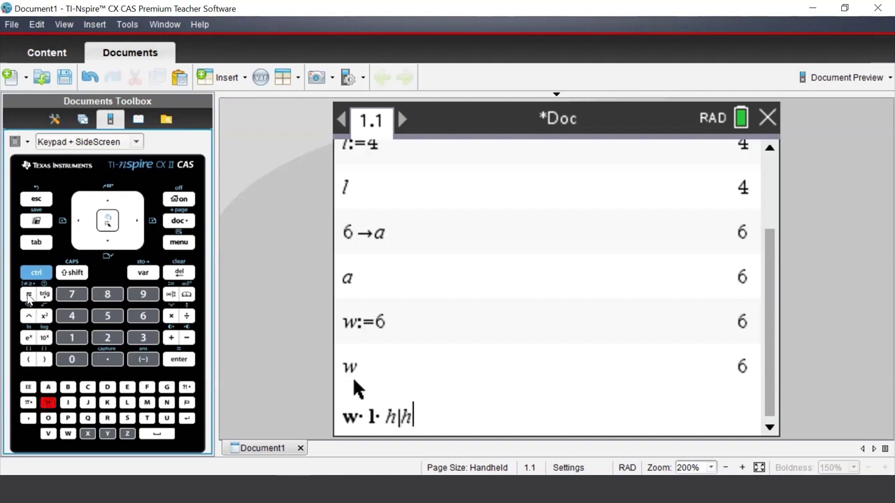
left_click(28, 295)
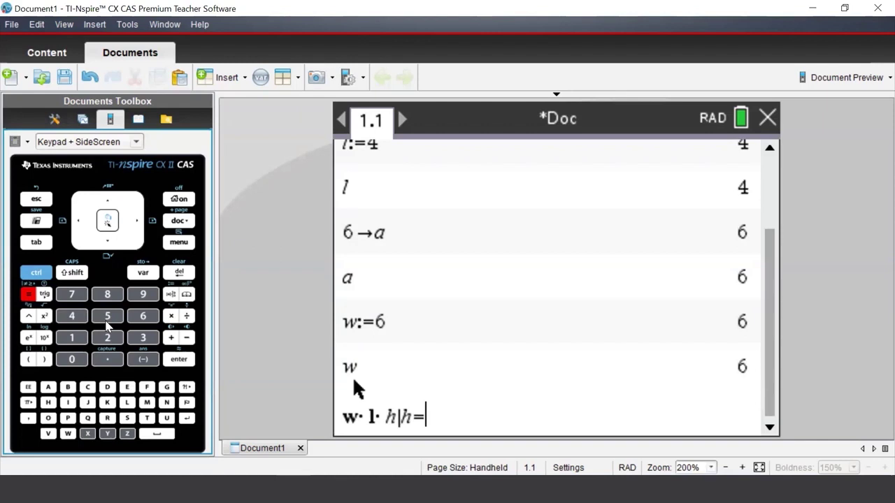
left_click(107, 320)
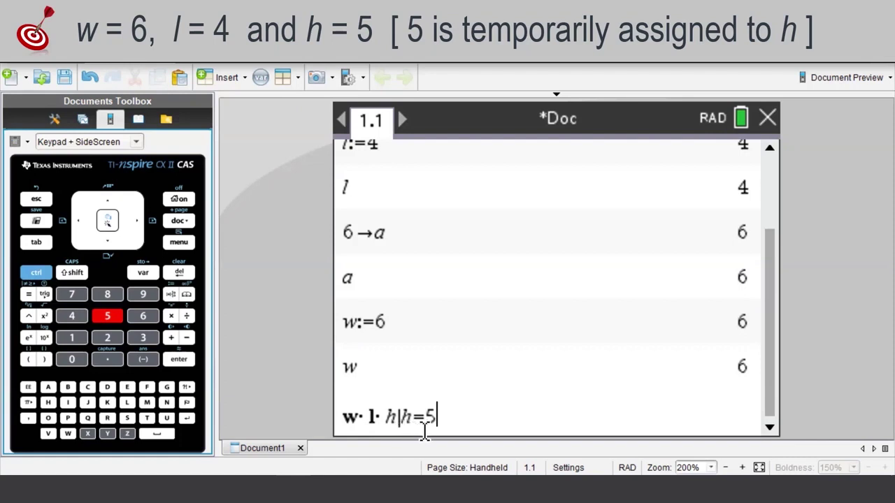
left_click(179, 369)
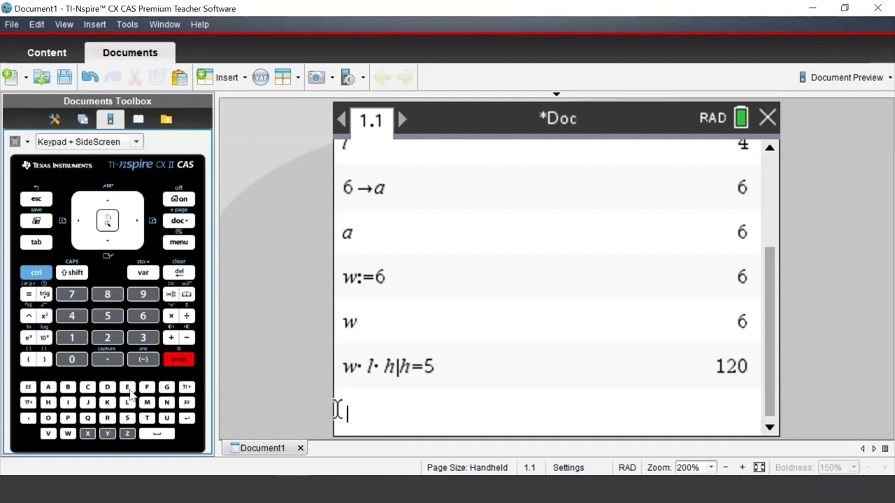
Step: Enter f(x):=x²+1 on the keypad and store it, returning Done
left_click(146, 387)
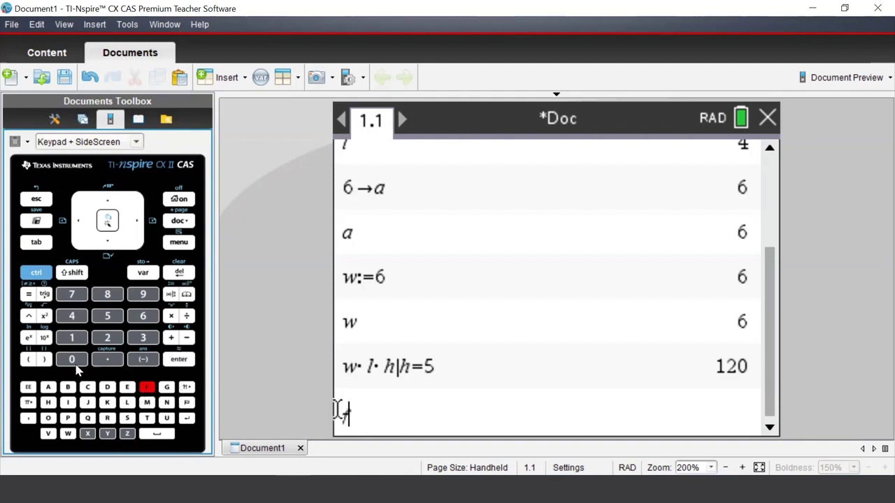
left_click(29, 360)
left_click(88, 434)
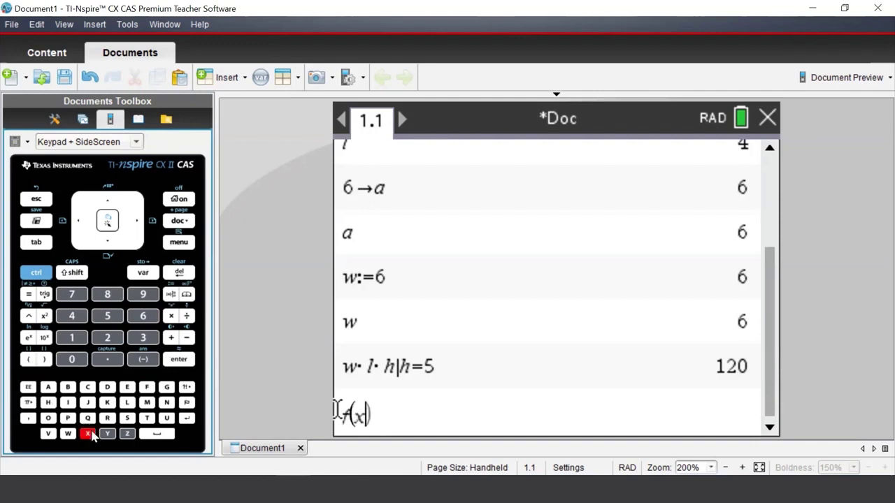
left_click(44, 360)
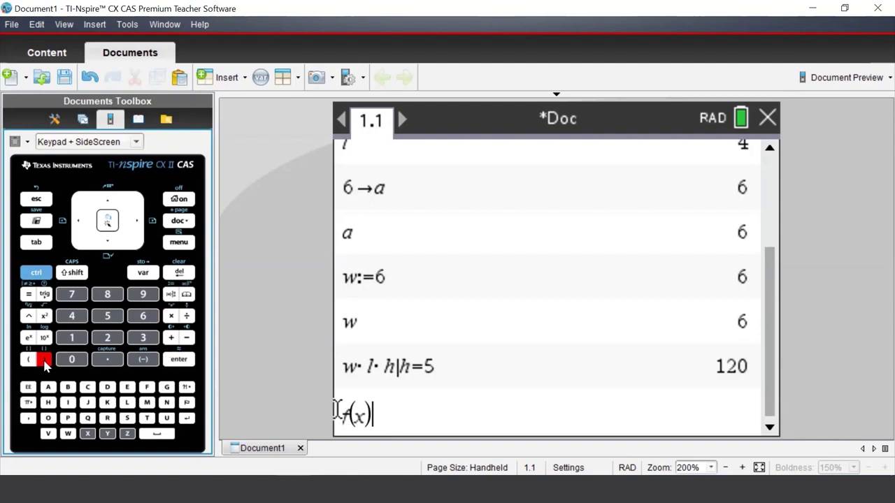
left_click(37, 273)
left_click(168, 295)
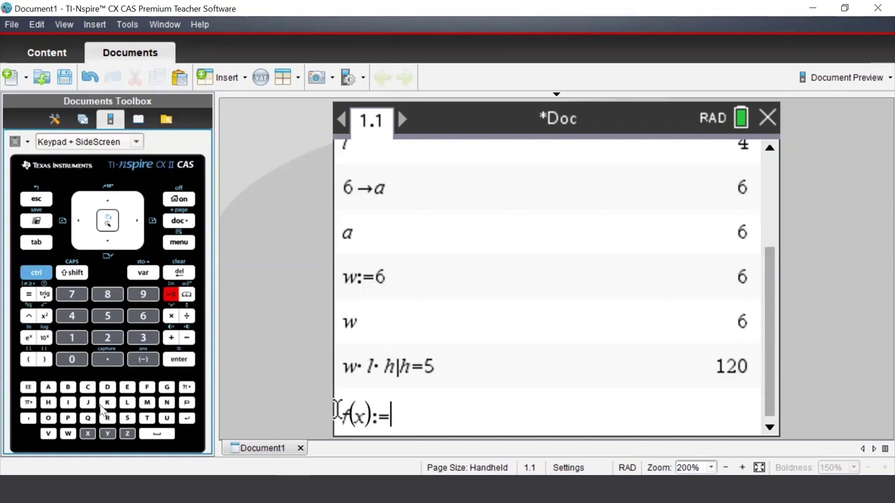
left_click(87, 434)
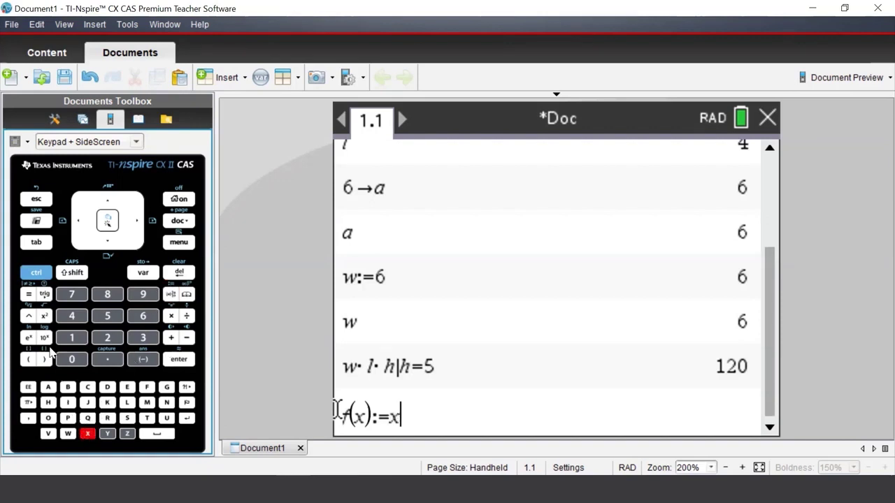
left_click(44, 316)
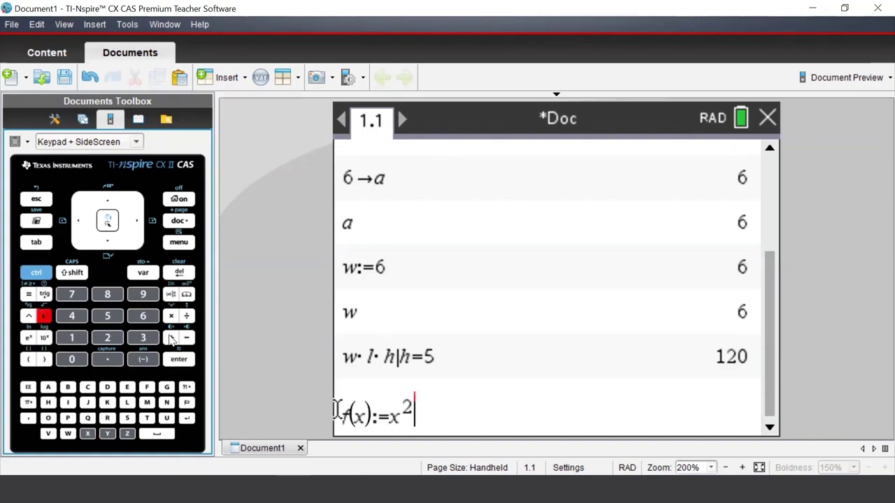
left_click(170, 337)
left_click(74, 338)
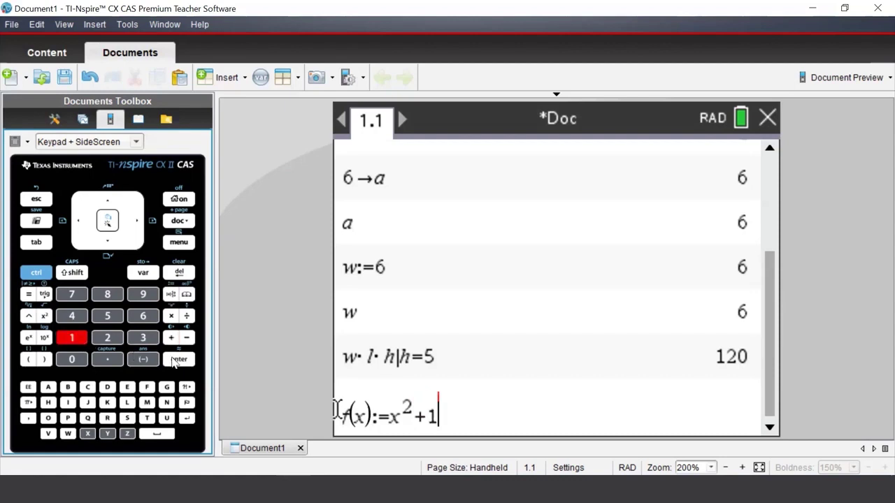
left_click(174, 359)
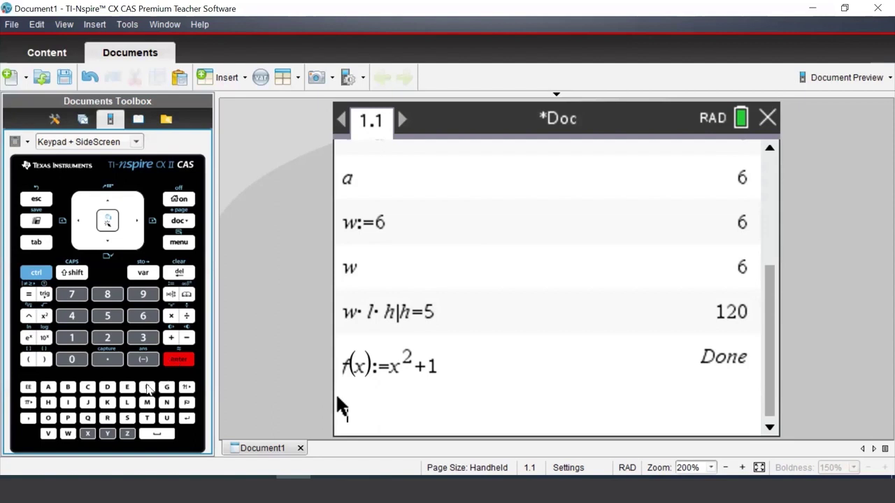
Step: Evaluate f(3), which returns 10
left_click(147, 388)
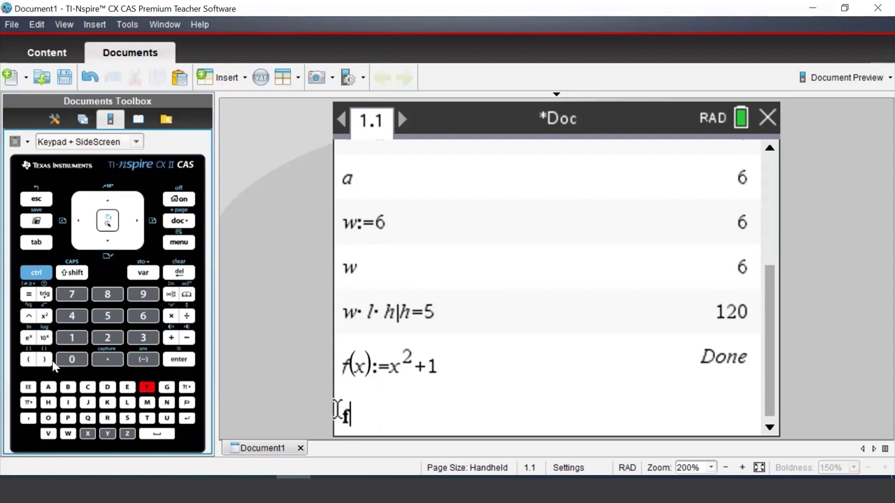
left_click(28, 359)
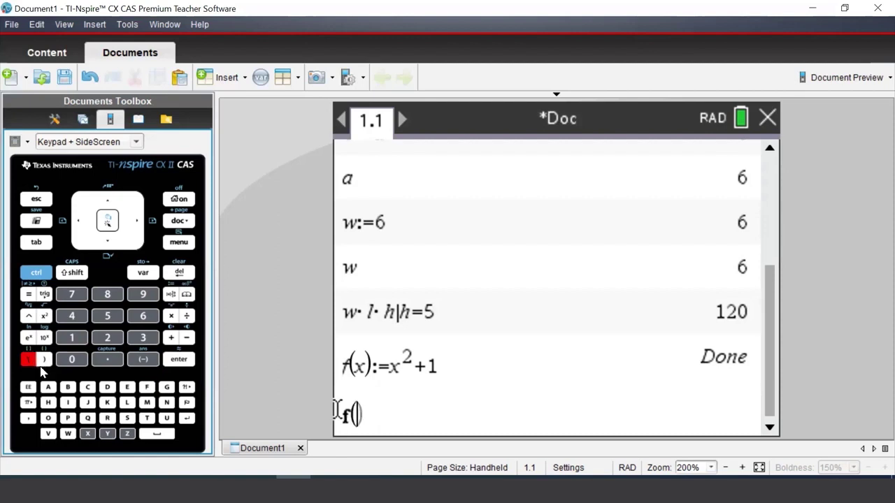
left_click(143, 338)
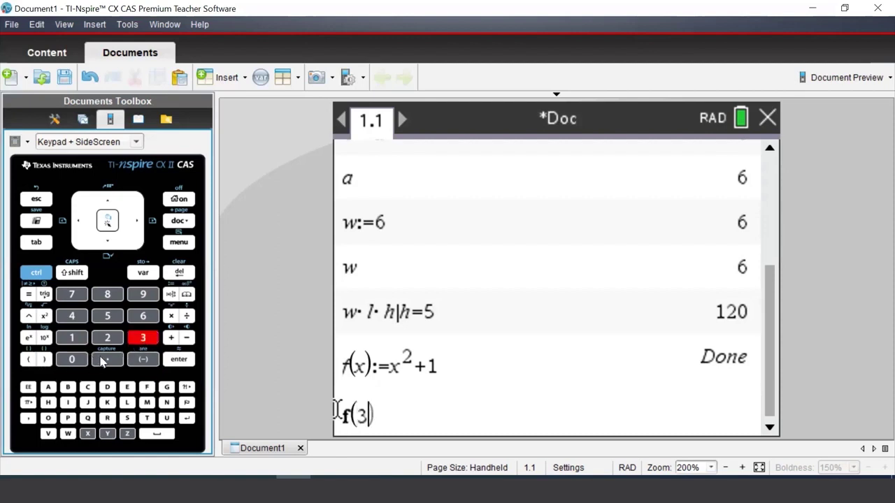
left_click(178, 359)
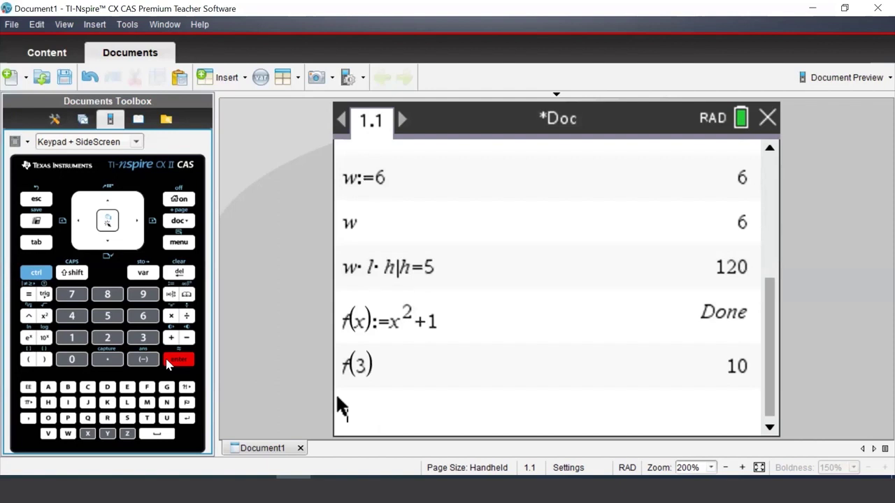
left_click(336, 413)
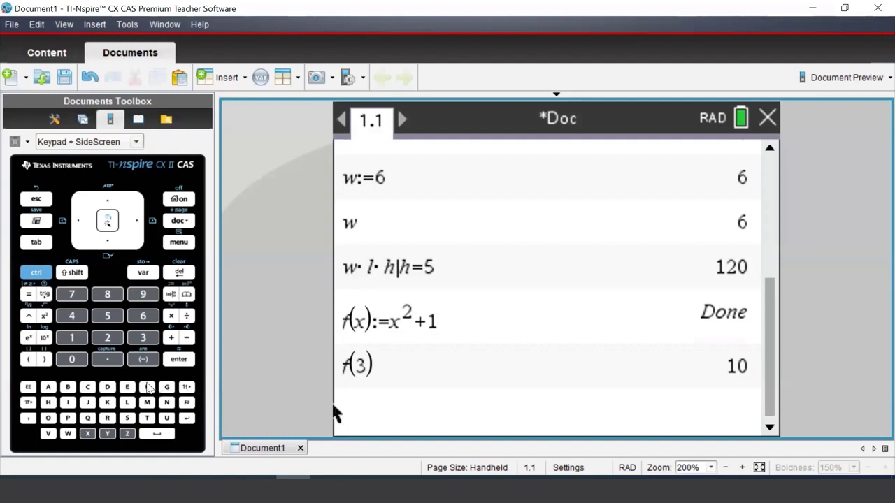
Step: Enter f(b+1) and evaluate it to get b²+2·b+2
left_click(148, 386)
left_click(28, 359)
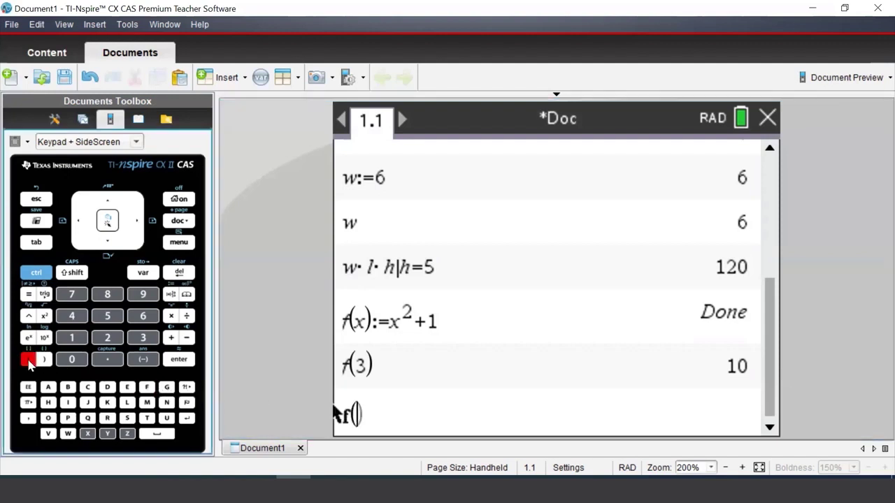
left_click(68, 387)
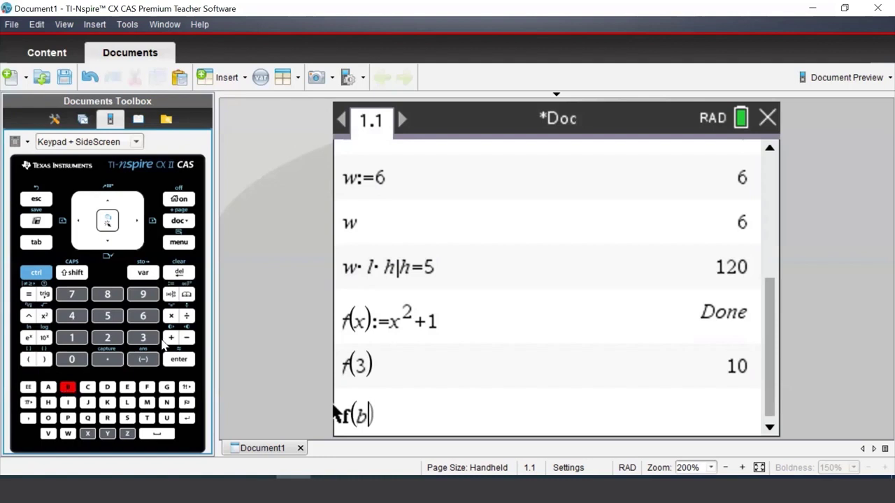
left_click(171, 338)
left_click(72, 338)
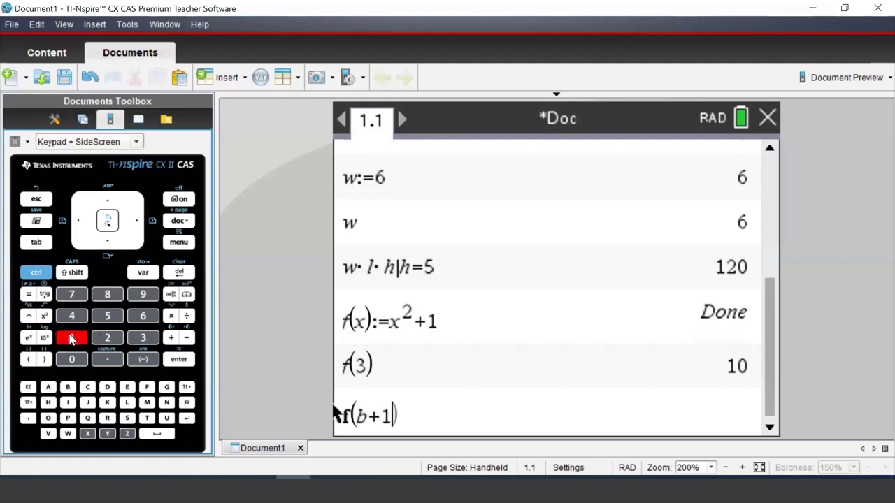
left_click(170, 360)
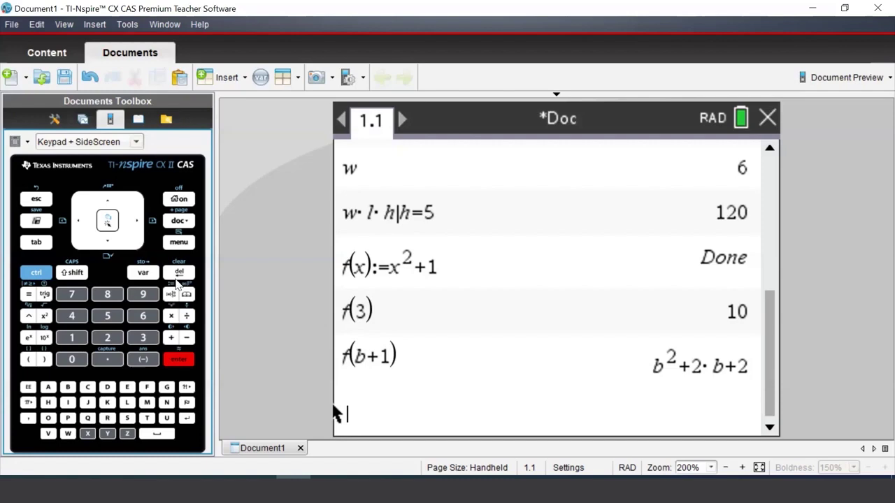
Step: Insert DelVar via Actions > Delete Variable on the entry line
left_click(185, 246)
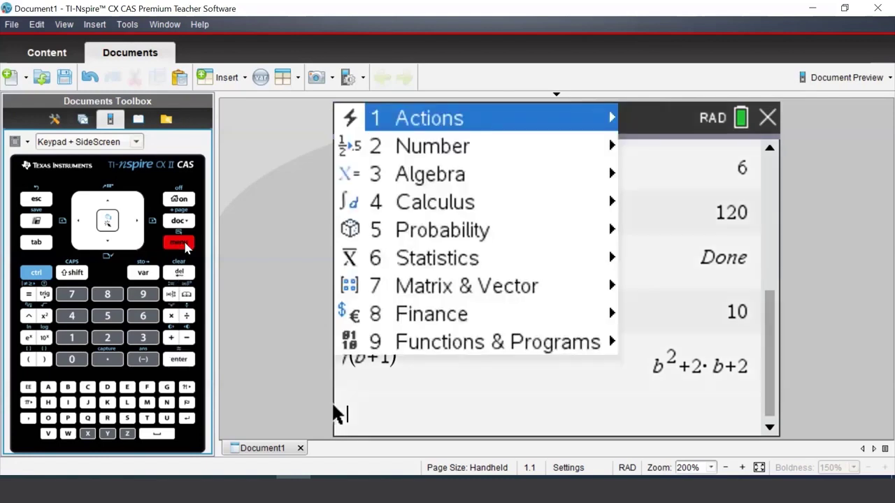
left_click(108, 221)
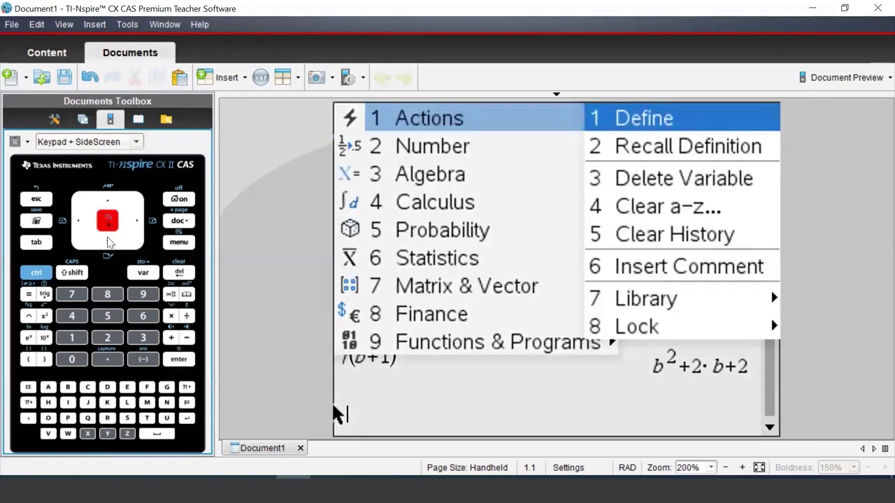
left_click(109, 242)
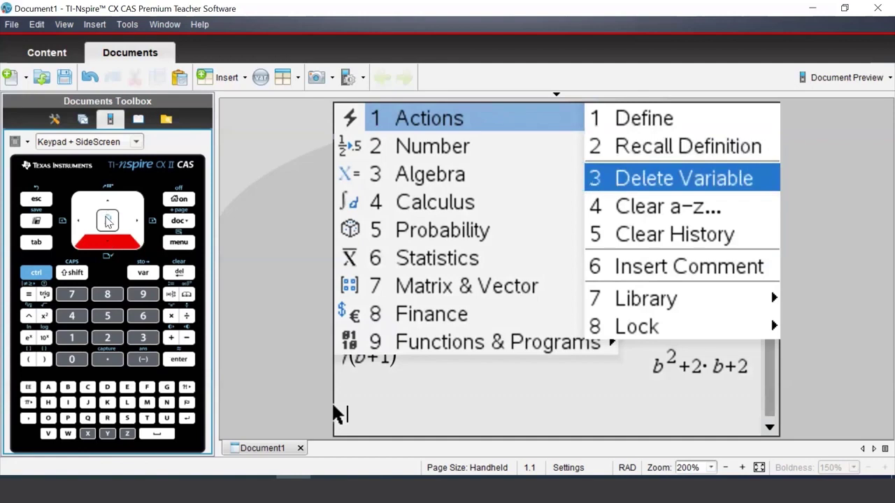
left_click(107, 222)
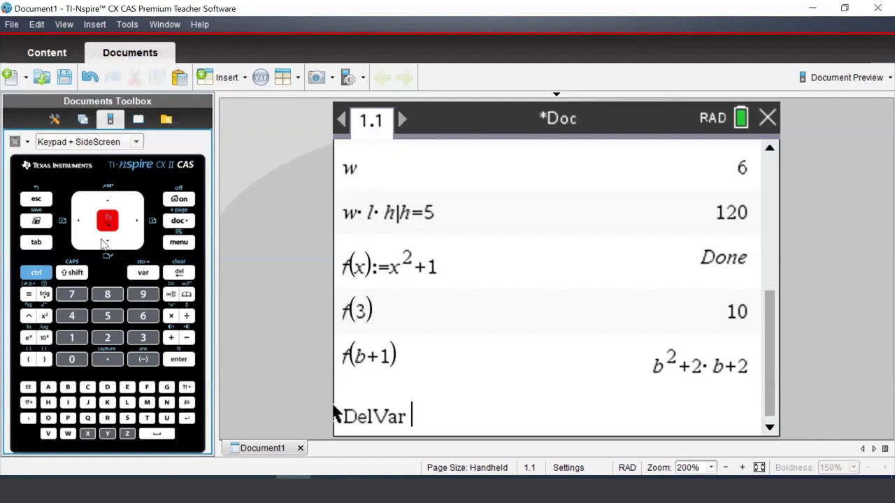
Step: Run DelVar w,l so it returns Done, then start entering w to confirm it's cleared
left_click(69, 434)
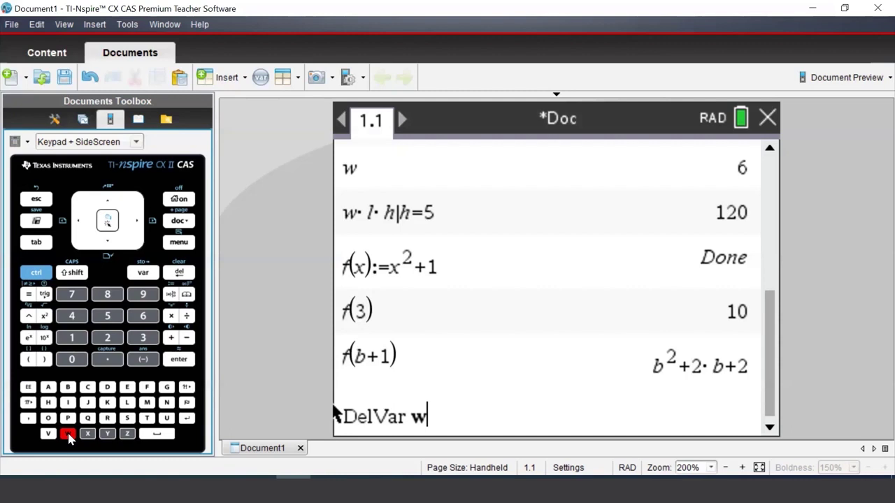
left_click(29, 418)
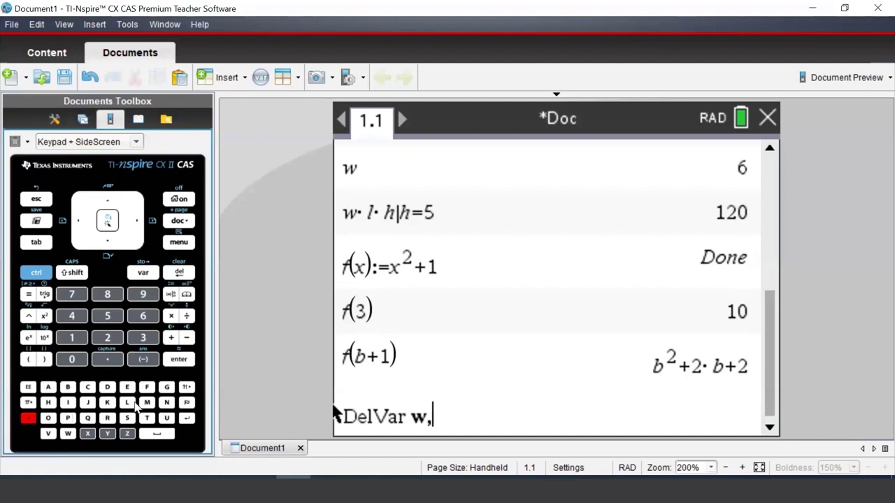
left_click(133, 403)
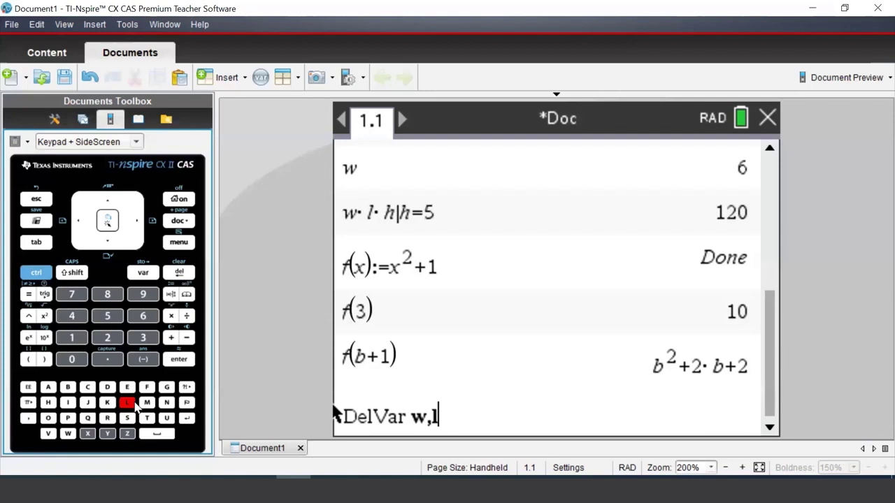
left_click(180, 362)
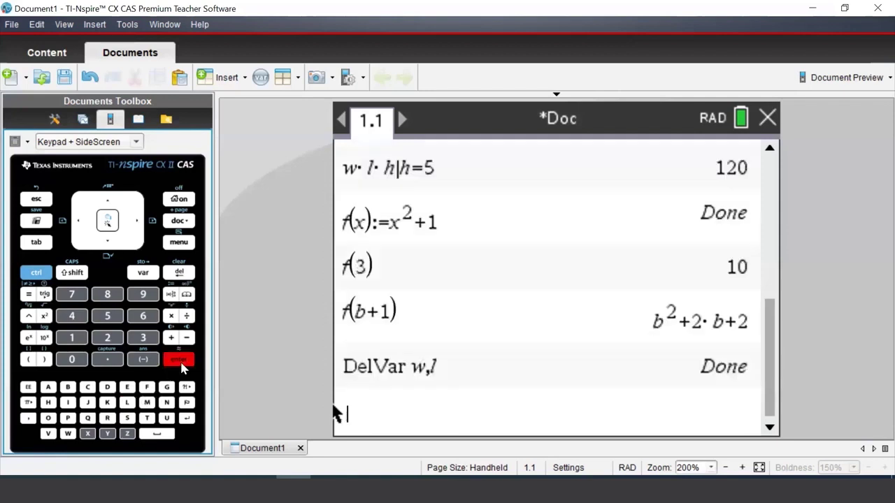
left_click(67, 434)
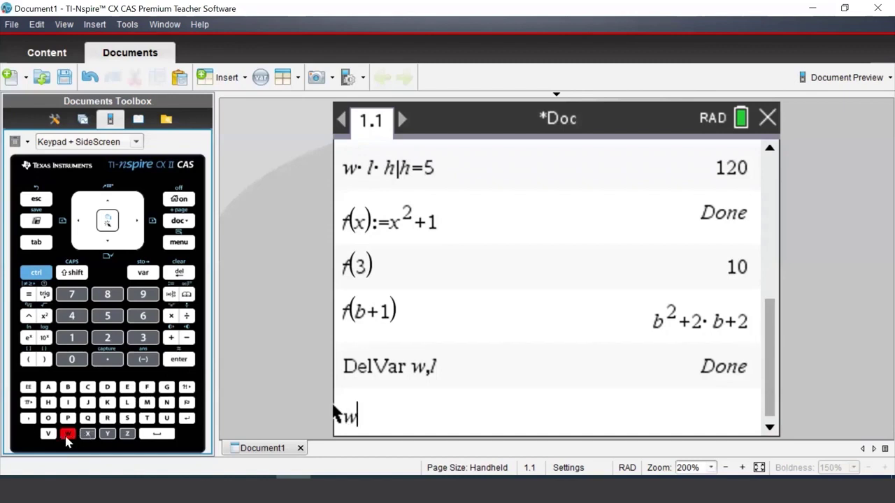